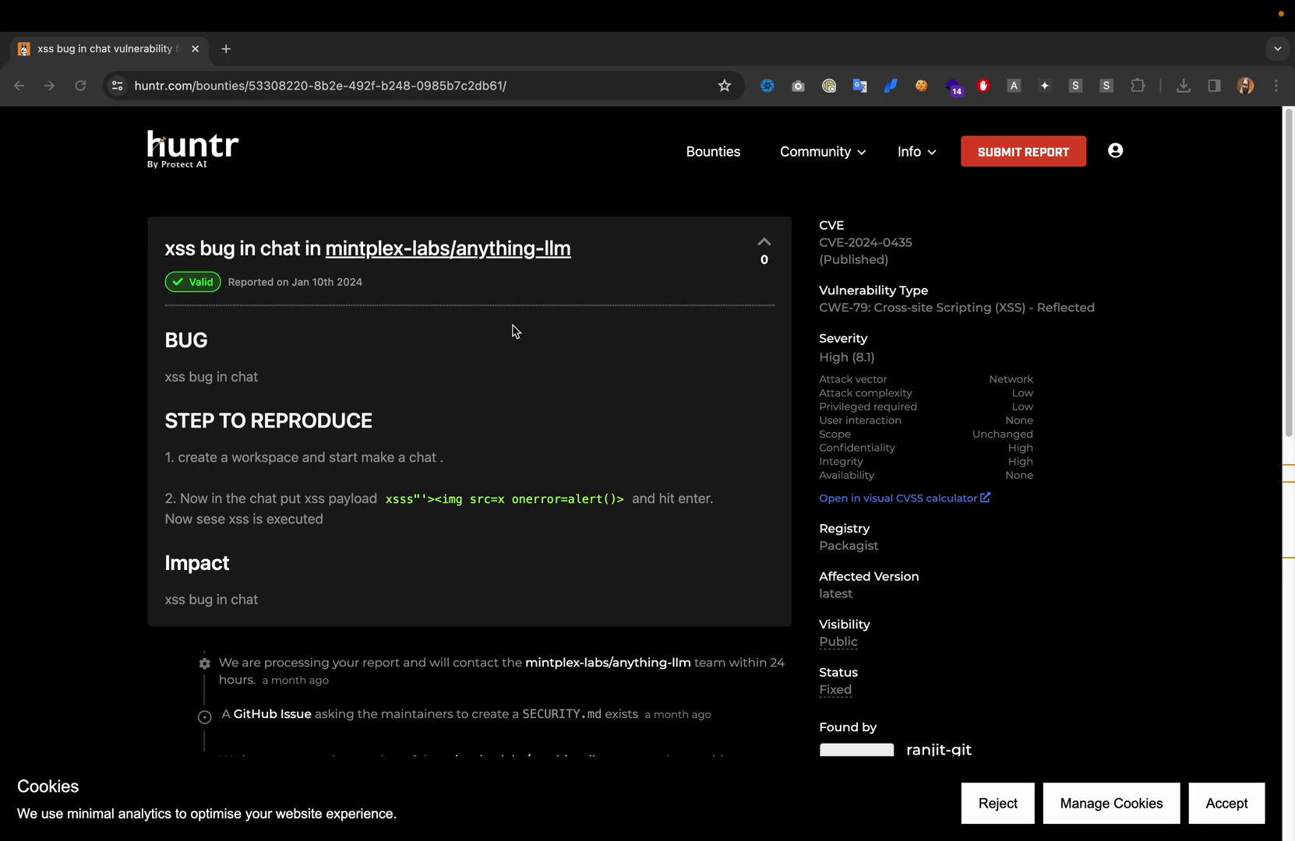
# - Check the anything-llm project and XSS payload, then move from the homepage to Bounties
pyautogui.click(495, 254)
pyautogui.scroll(-1, 141, 462)
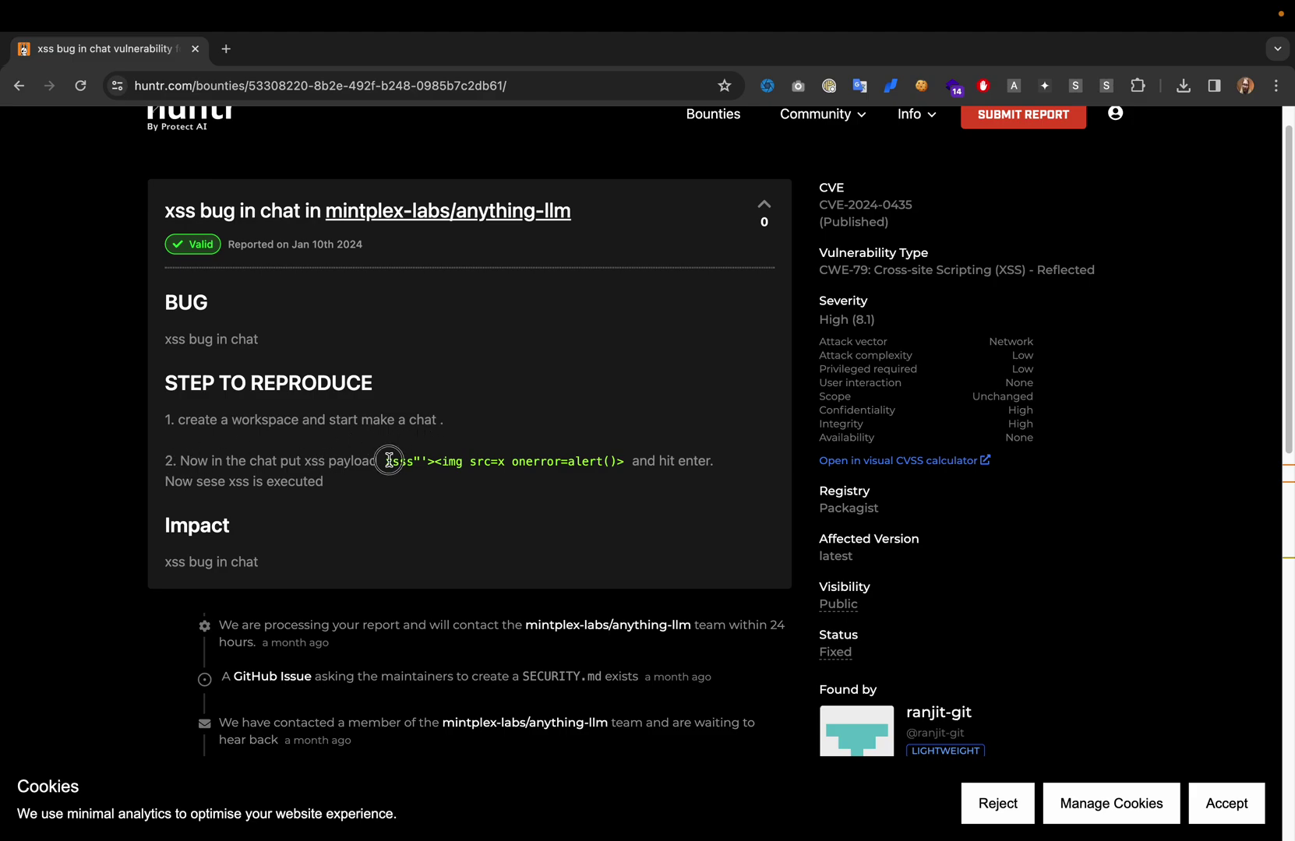
pyautogui.moveTo(387, 455); pyautogui.dragTo(604, 477)
pyautogui.click(475, 483)
pyautogui.click(578, 457)
pyautogui.scroll(2, 551, 515)
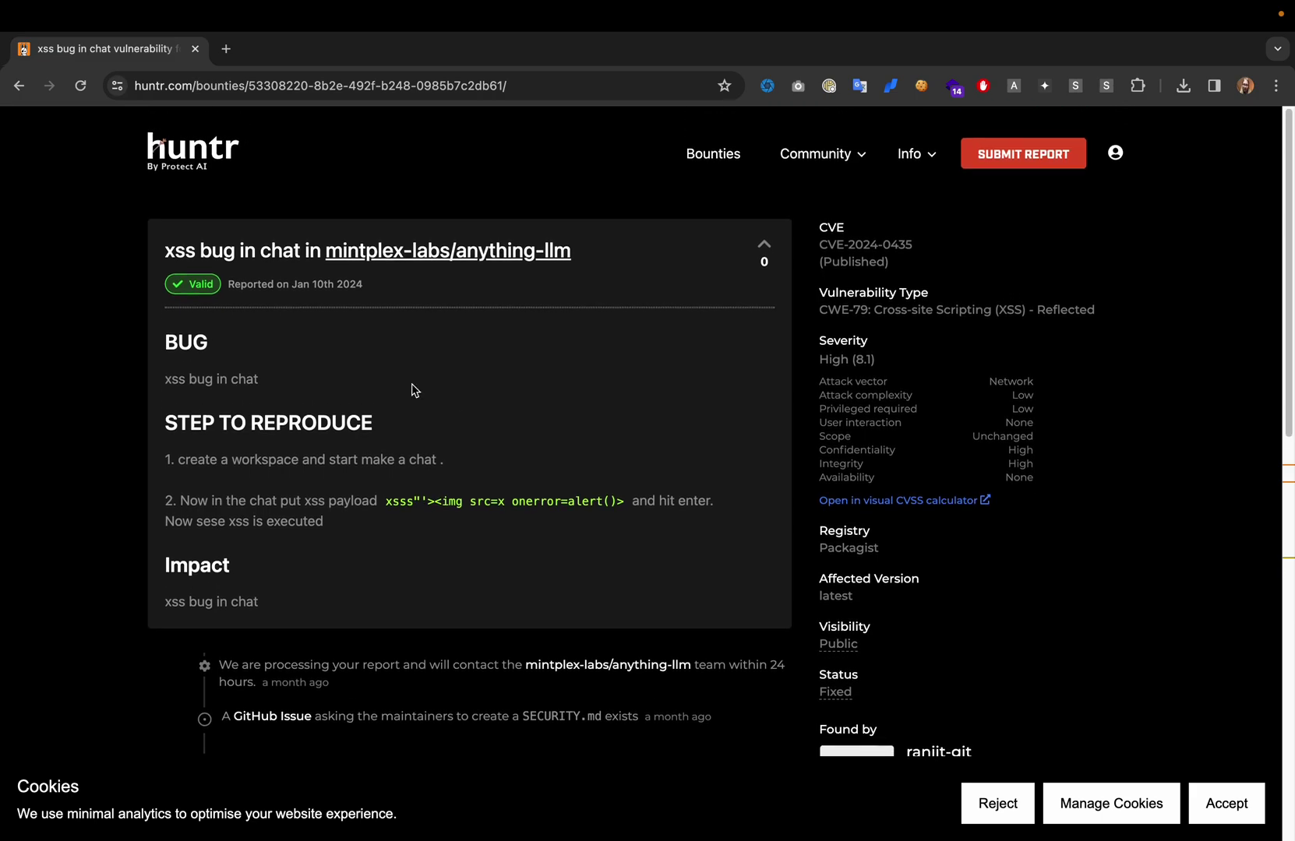
pyautogui.click(215, 151)
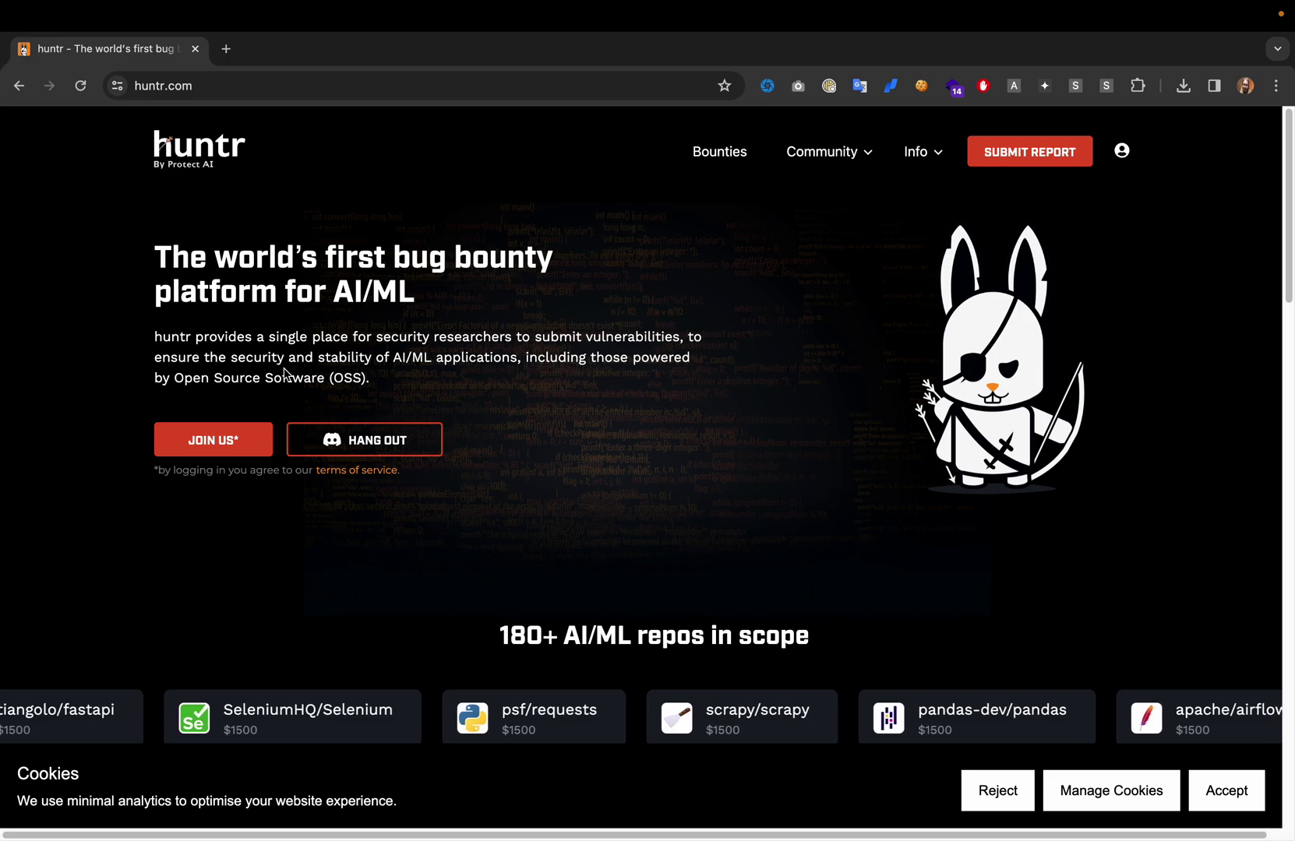
pyautogui.scroll(-1, 480, 606)
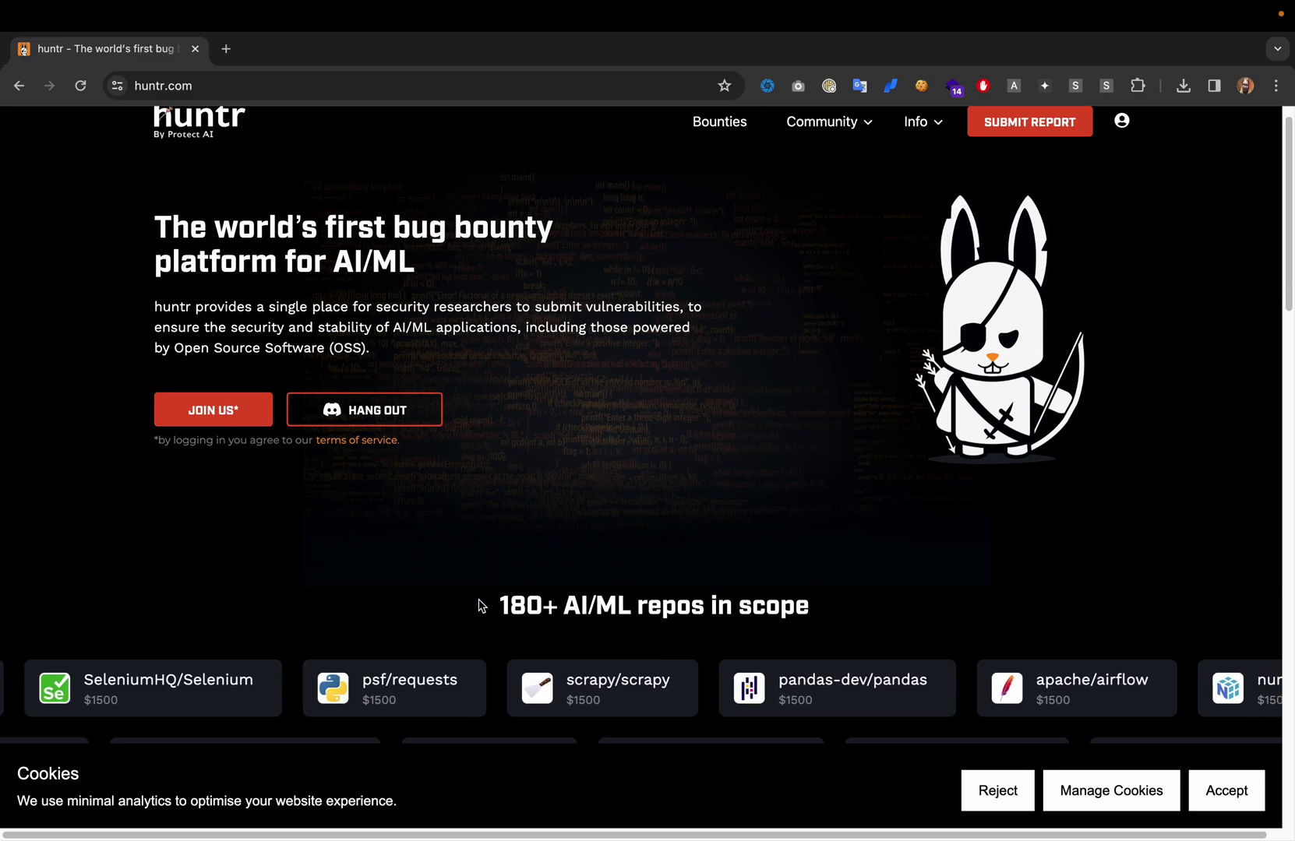
pyautogui.scroll(-5, 479, 606)
pyautogui.scroll(1, 480, 606)
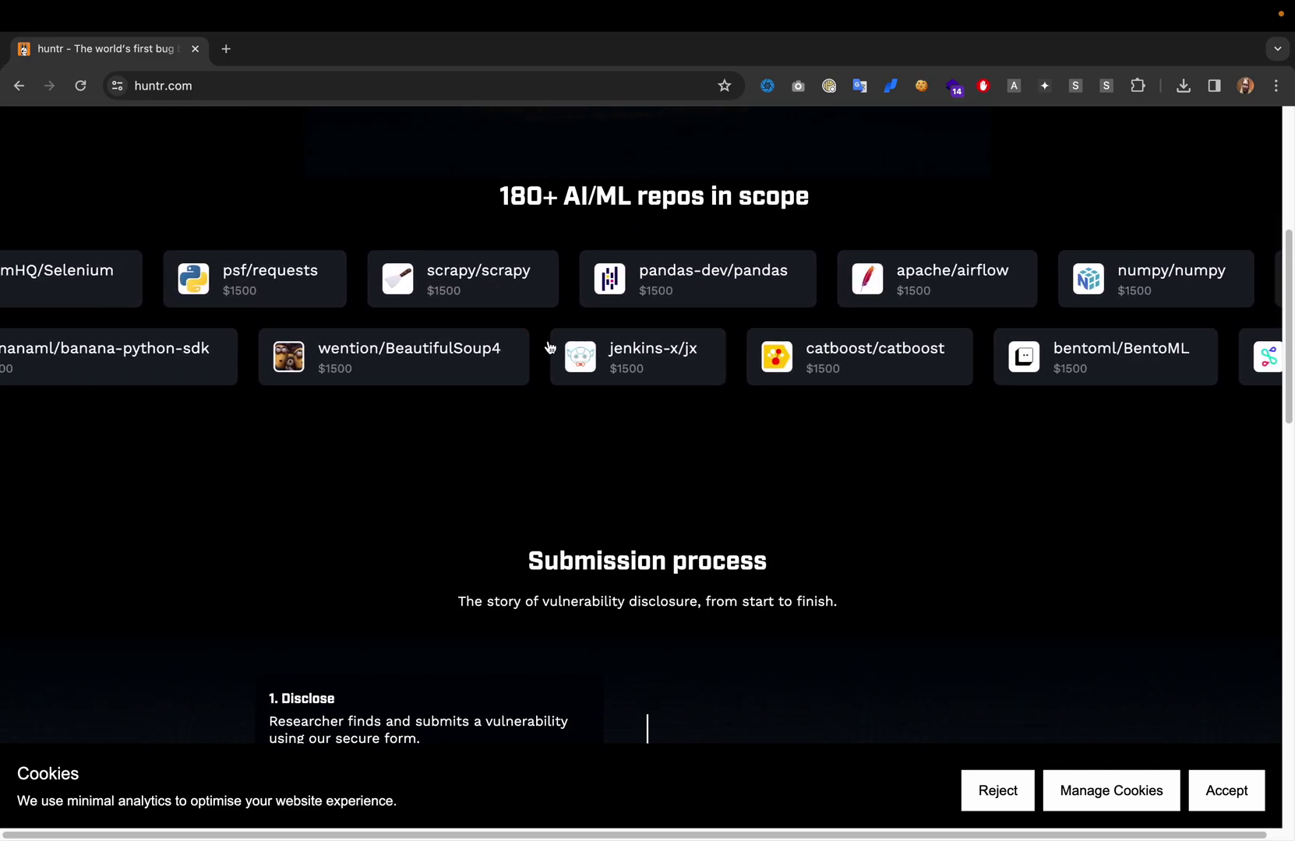
pyautogui.scroll(-2, 535, 452)
pyautogui.scroll(-5, 536, 453)
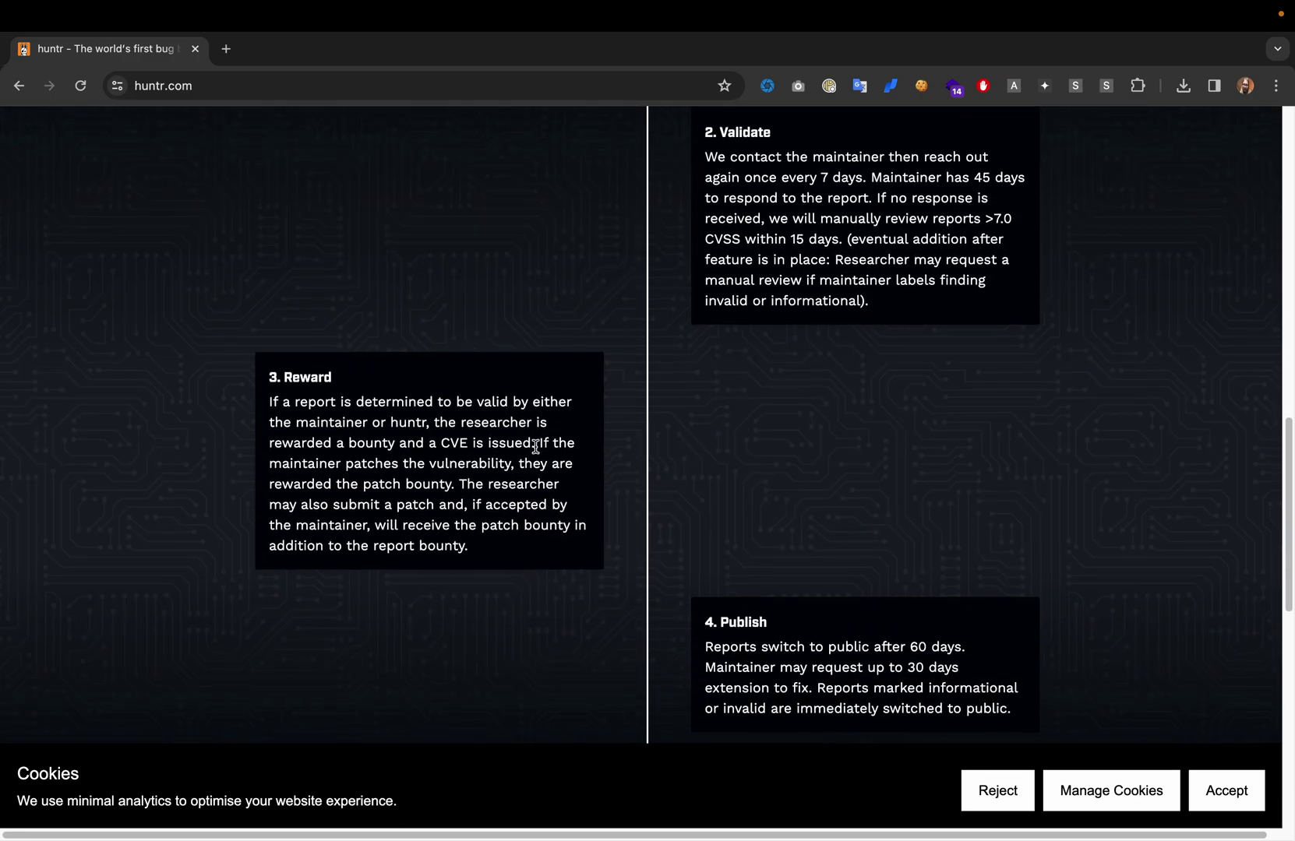
pyautogui.scroll(1, 545, 330)
pyautogui.scroll(1, 545, 329)
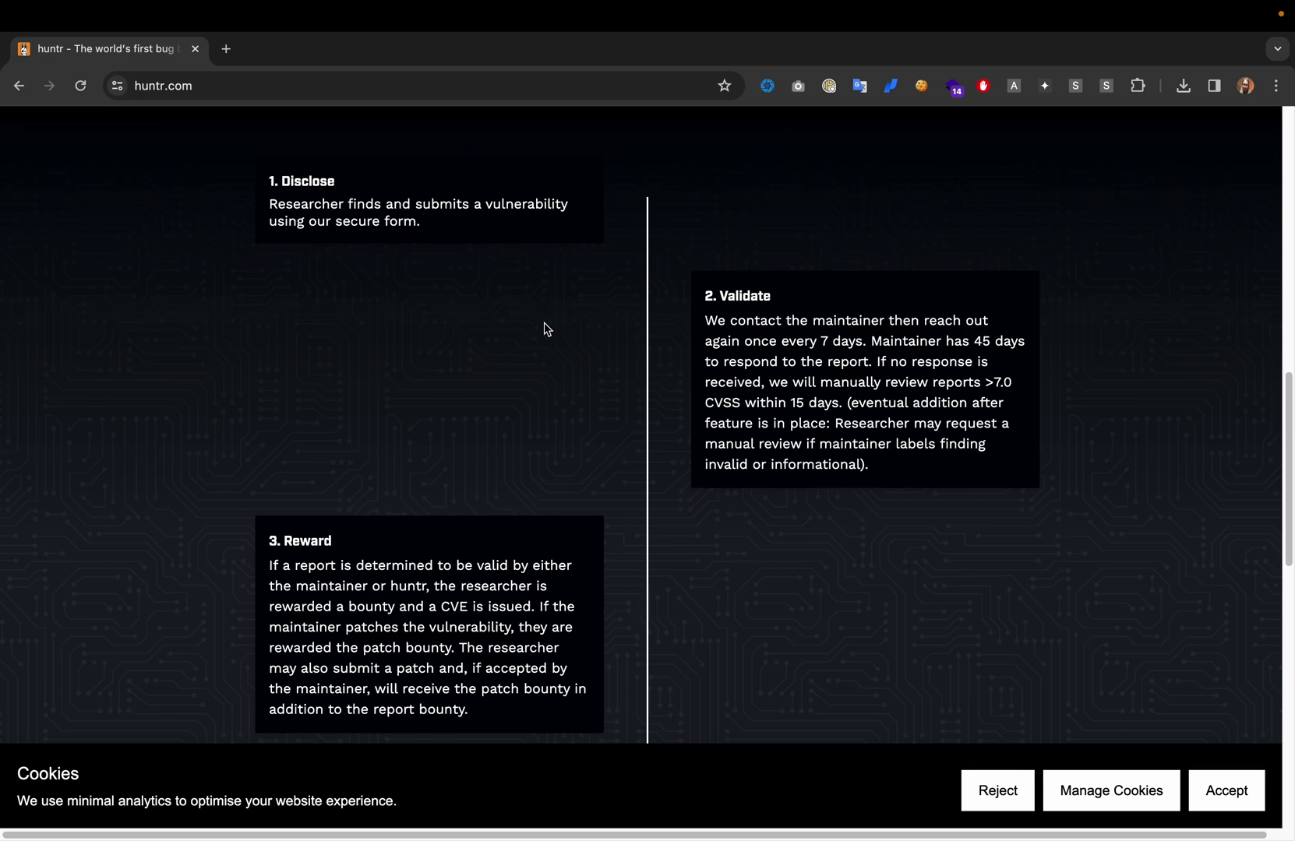
pyautogui.scroll(10, 544, 329)
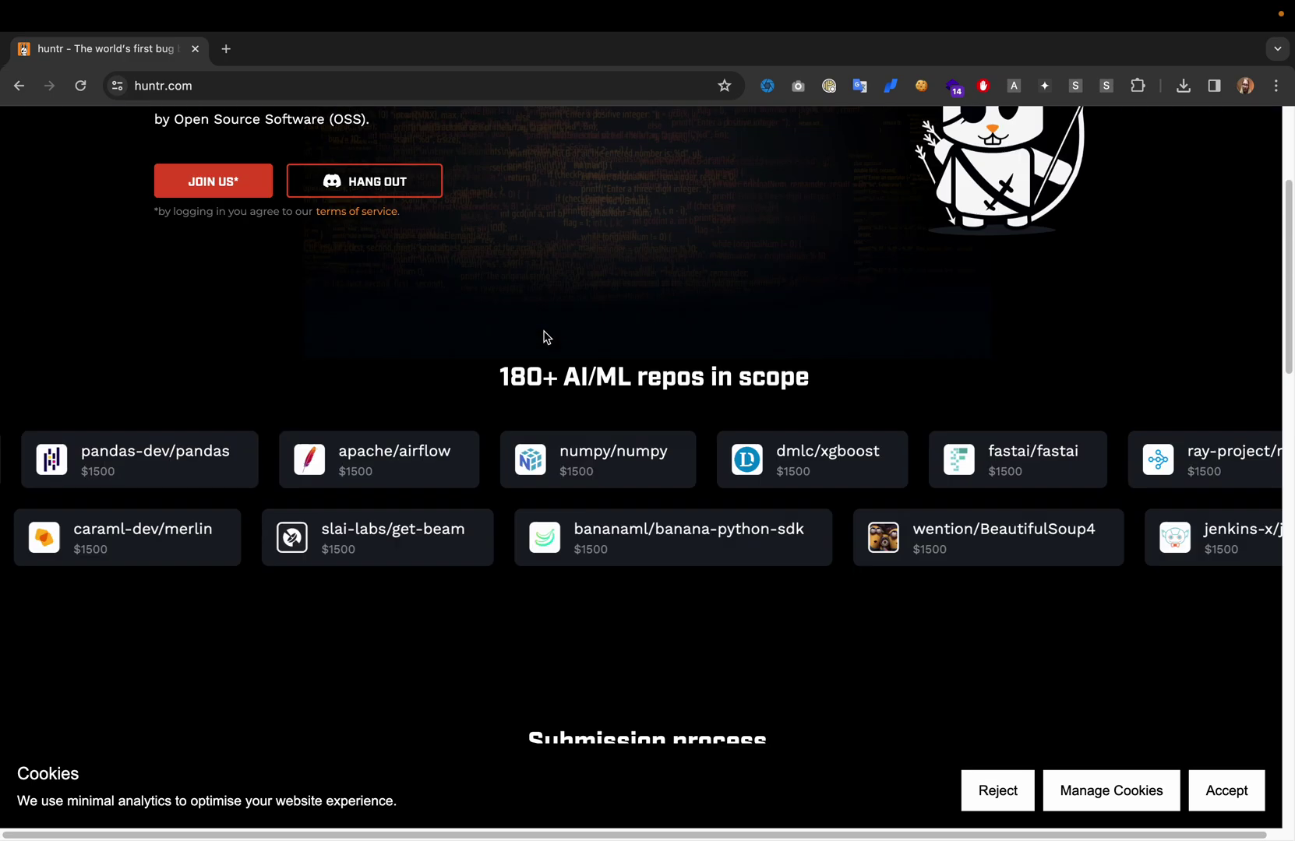
pyautogui.scroll(5, 544, 329)
pyautogui.click(736, 153)
pyautogui.moveTo(815, 152)
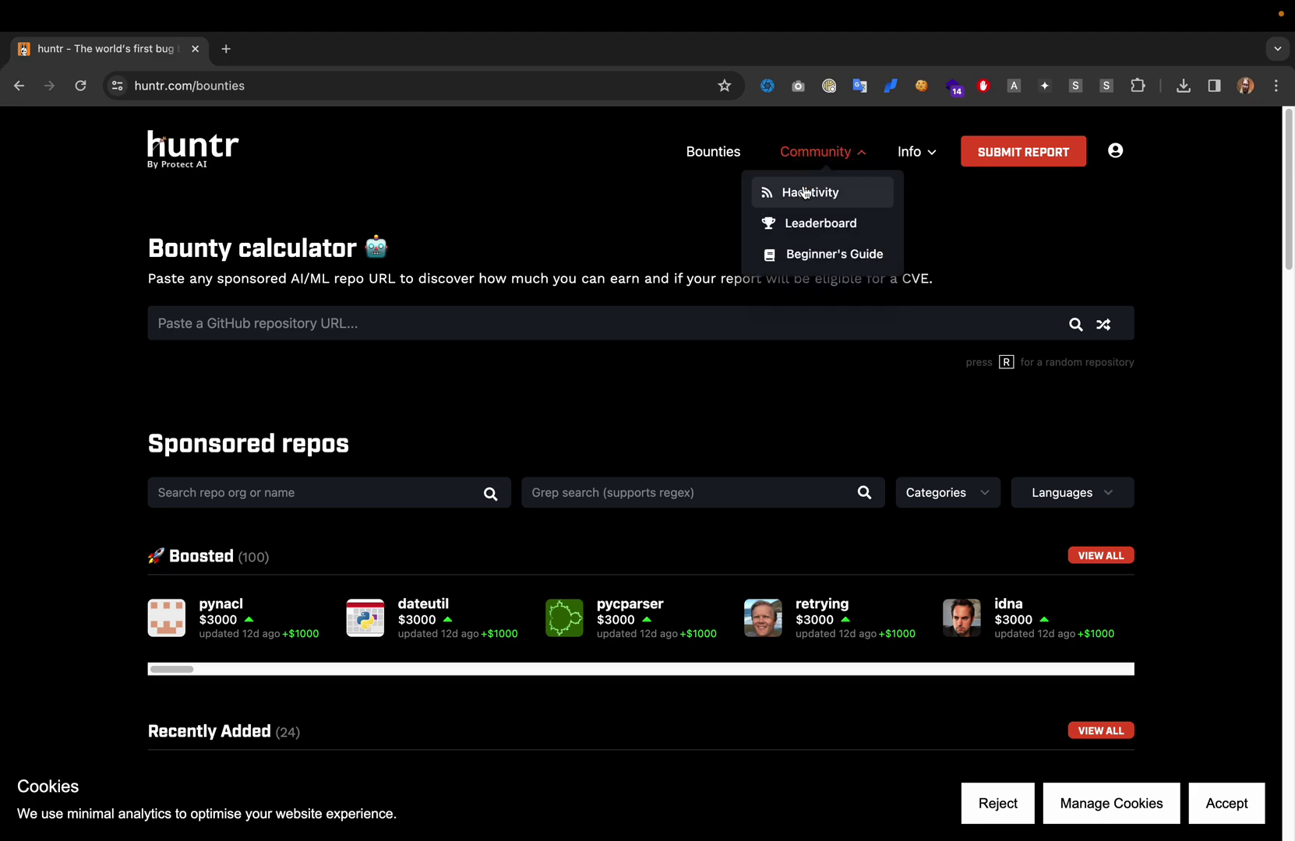
# - Show the Hacktivity list of public reports with repos, severities, bounties and CVE IDs
pyautogui.click(807, 200)
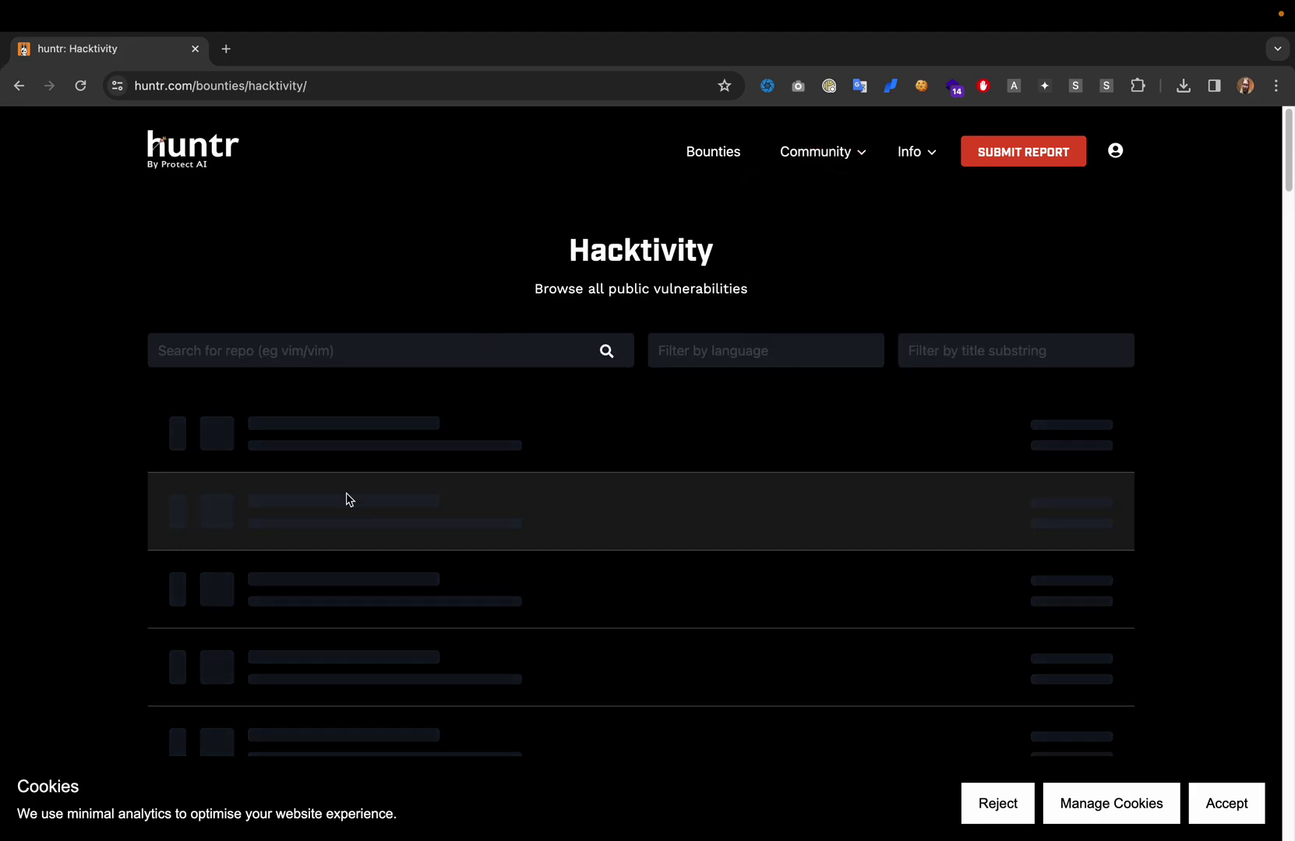
pyautogui.scroll(-1, 769, 387)
pyautogui.scroll(-1, 769, 388)
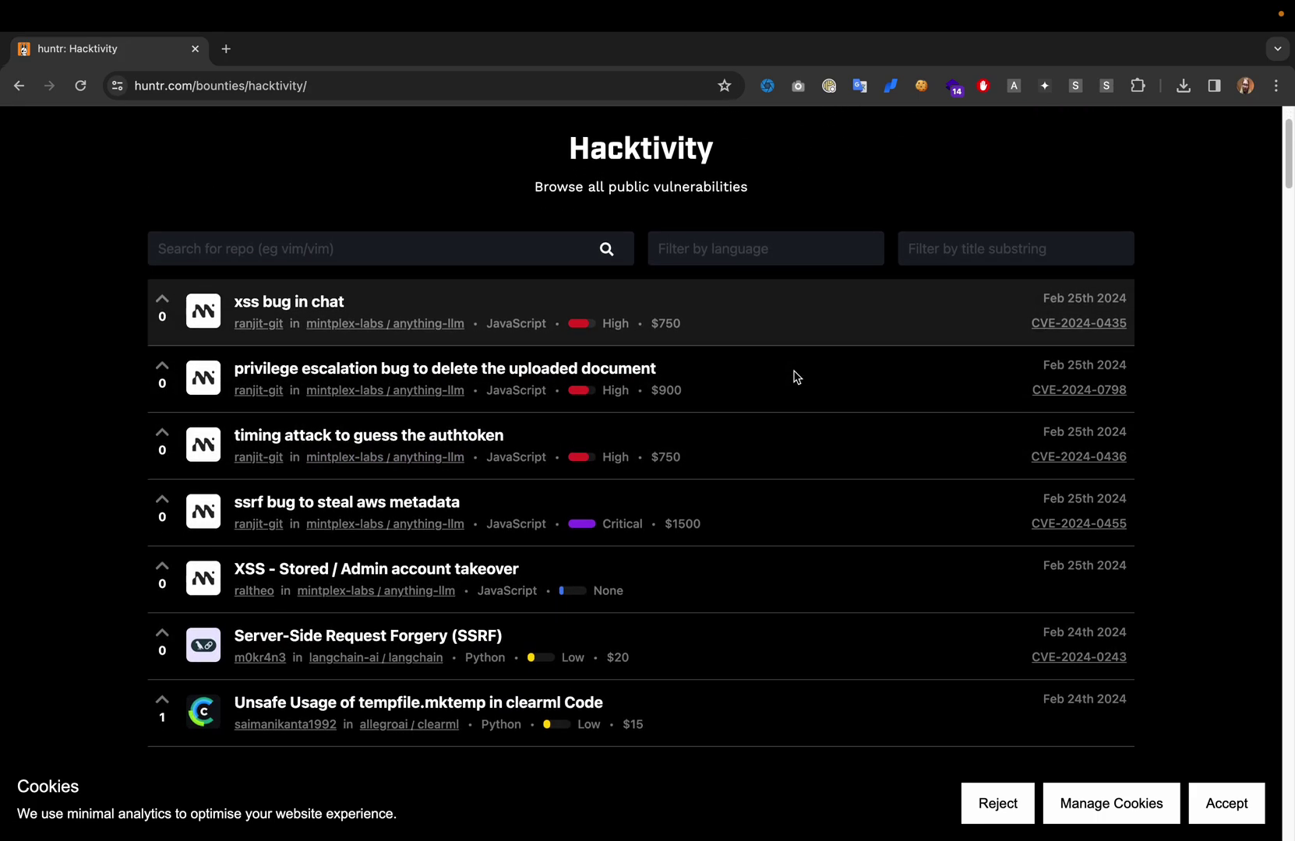
pyautogui.moveTo(649, 322); pyautogui.dragTo(728, 328)
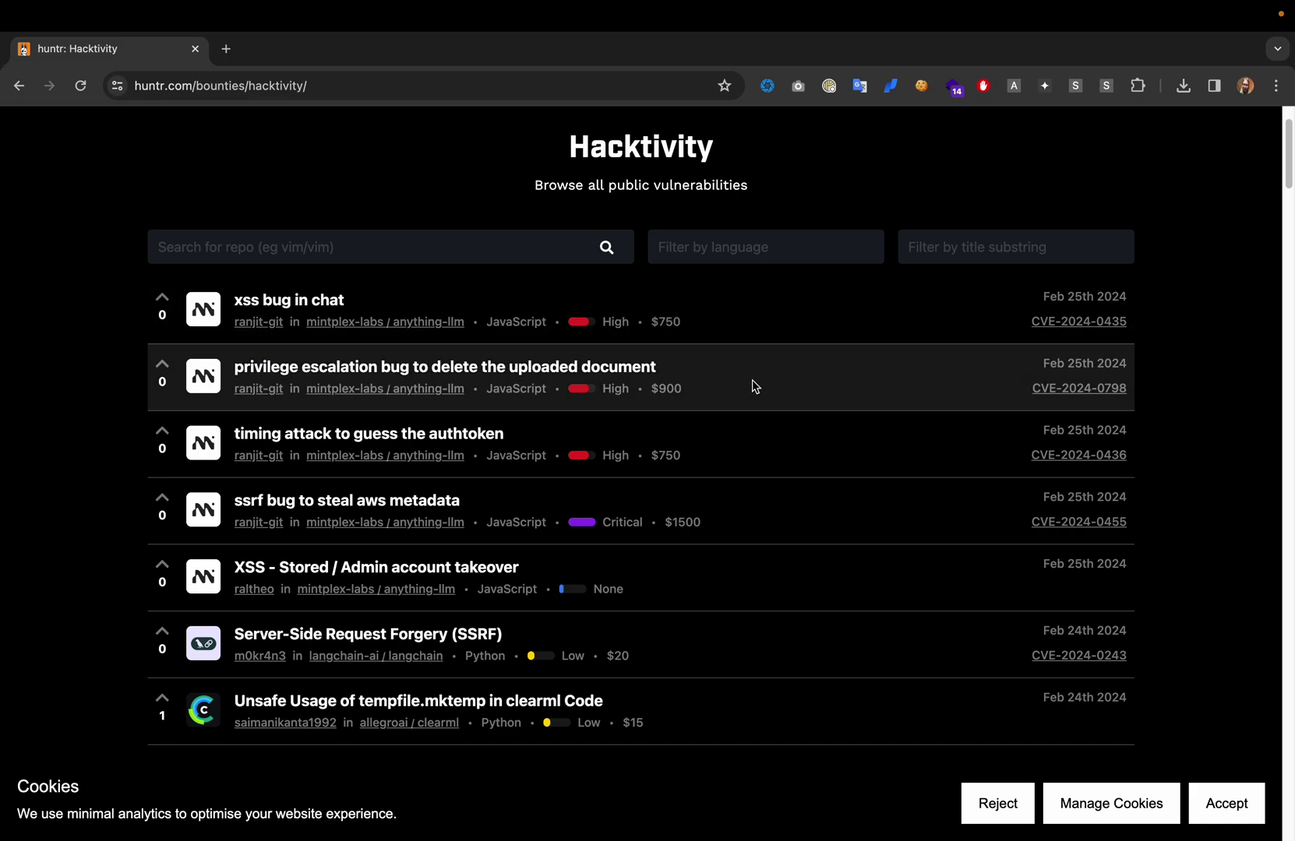
pyautogui.scroll(-2, 1159, 296)
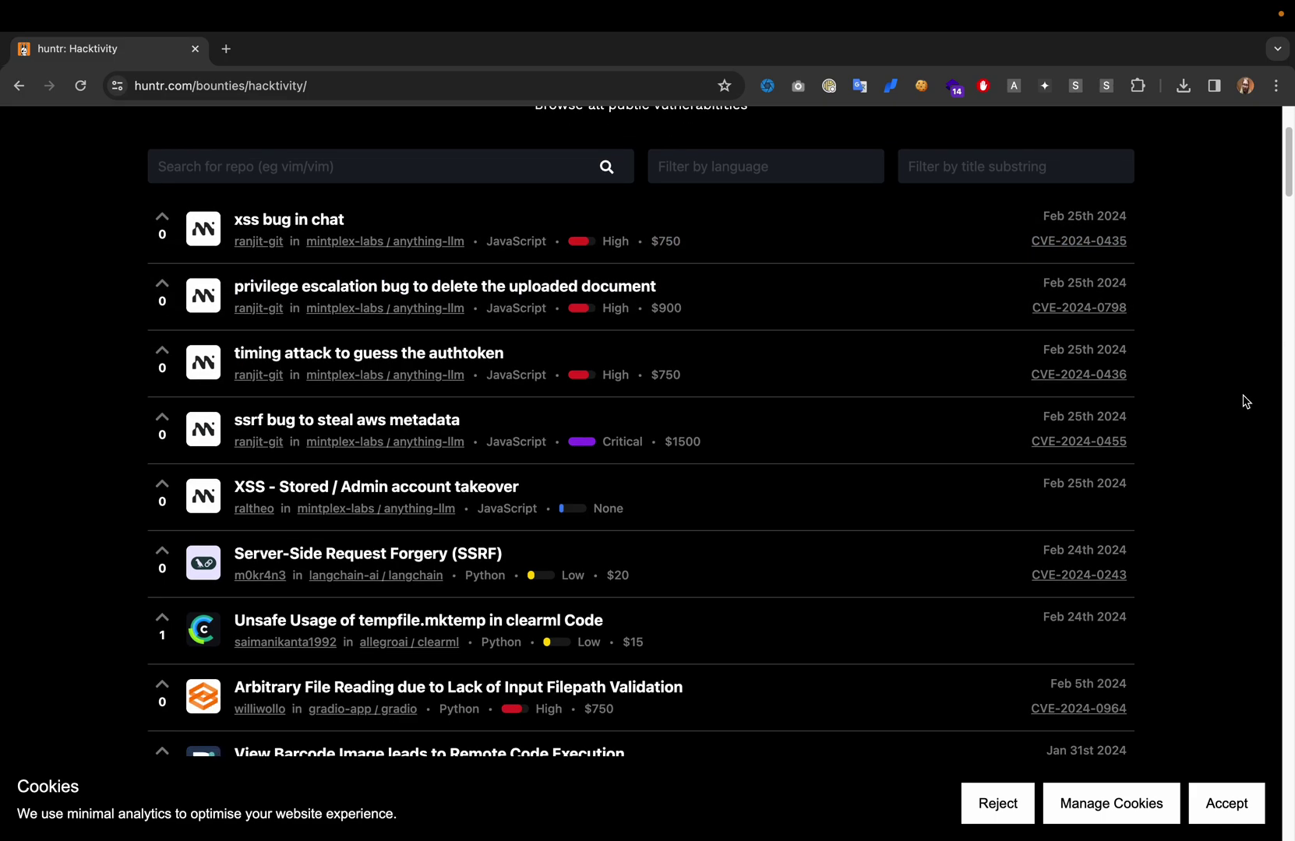
pyautogui.scroll(-3, 1245, 400)
pyautogui.scroll(-2, 1244, 400)
pyautogui.scroll(-1, 1245, 402)
pyautogui.scroll(-1, 1244, 402)
pyautogui.scroll(1, 1219, 329)
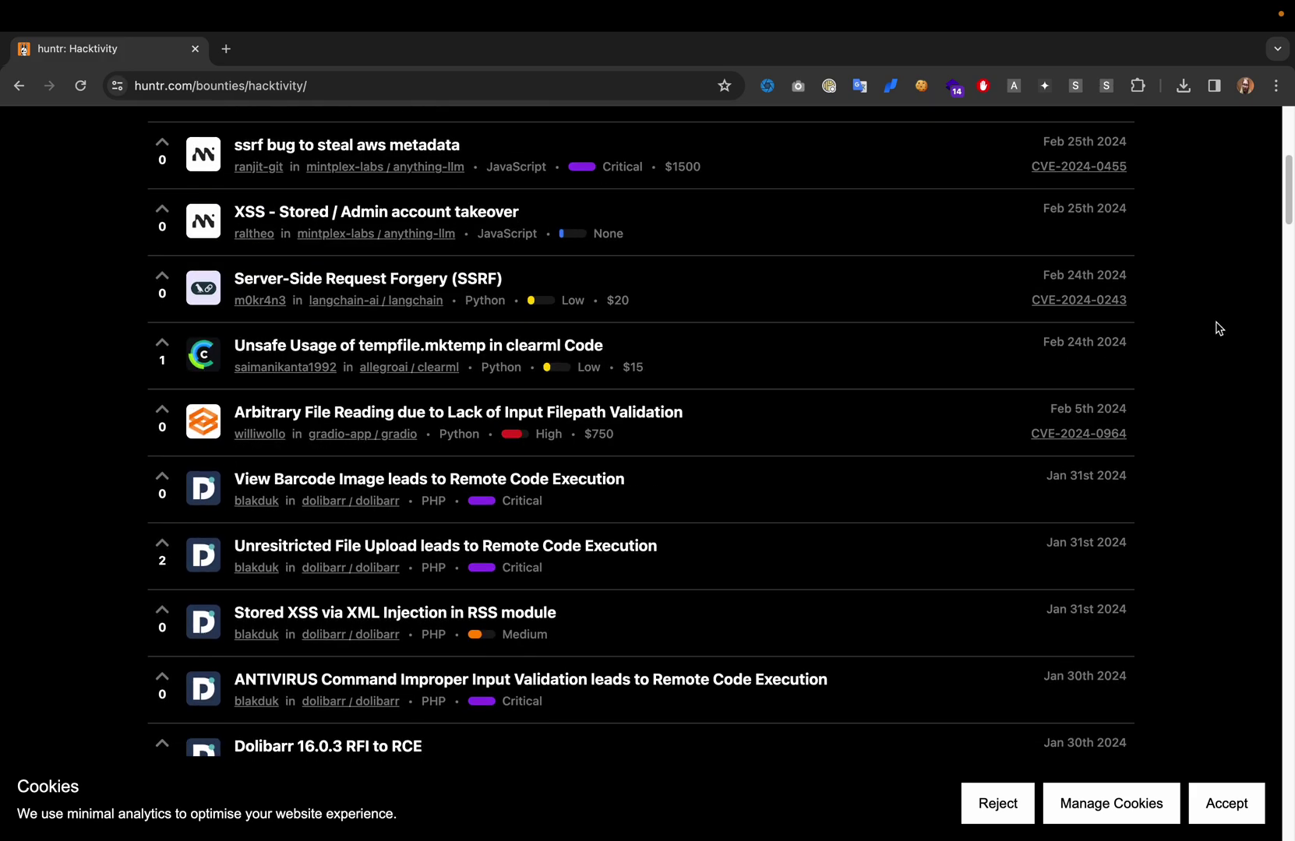
pyautogui.scroll(5, 1217, 330)
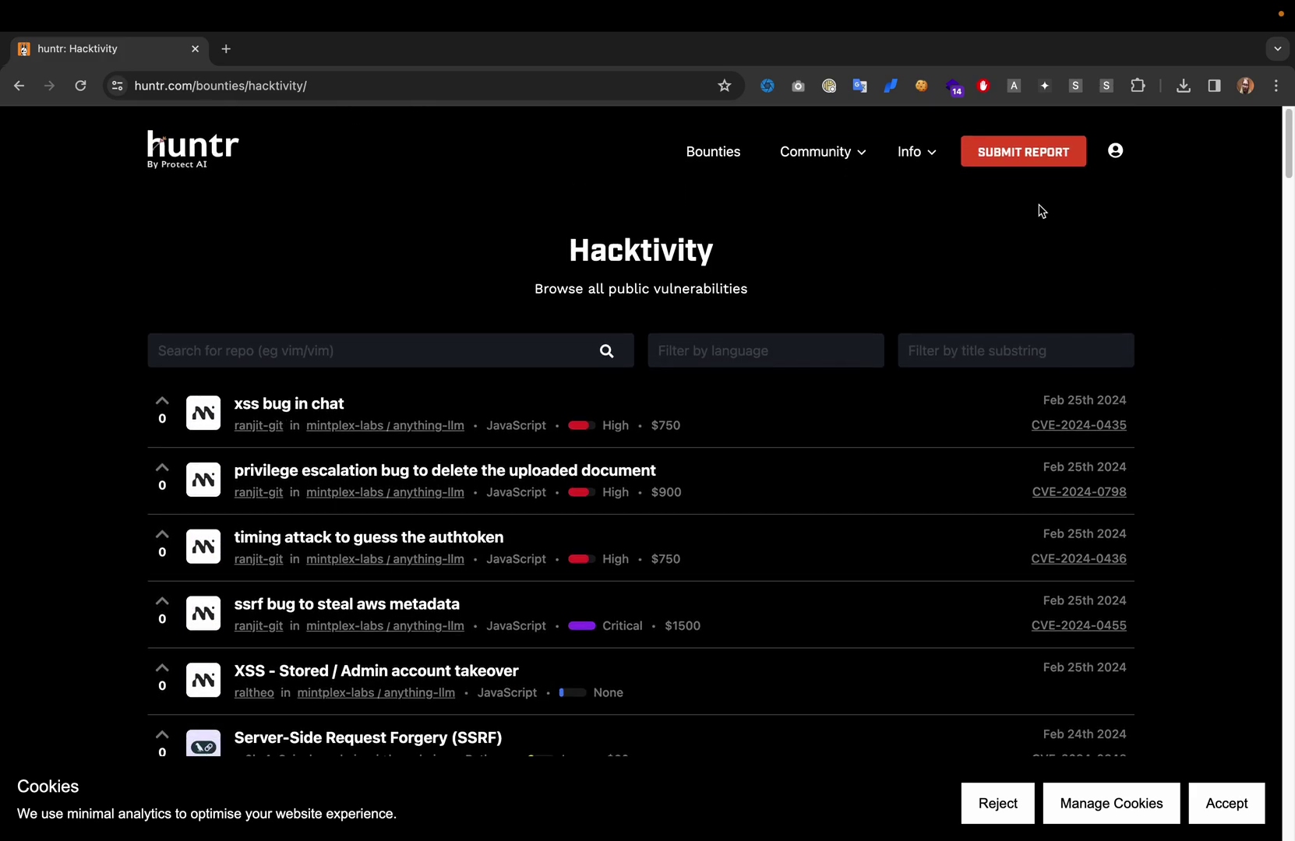
pyautogui.click(859, 165)
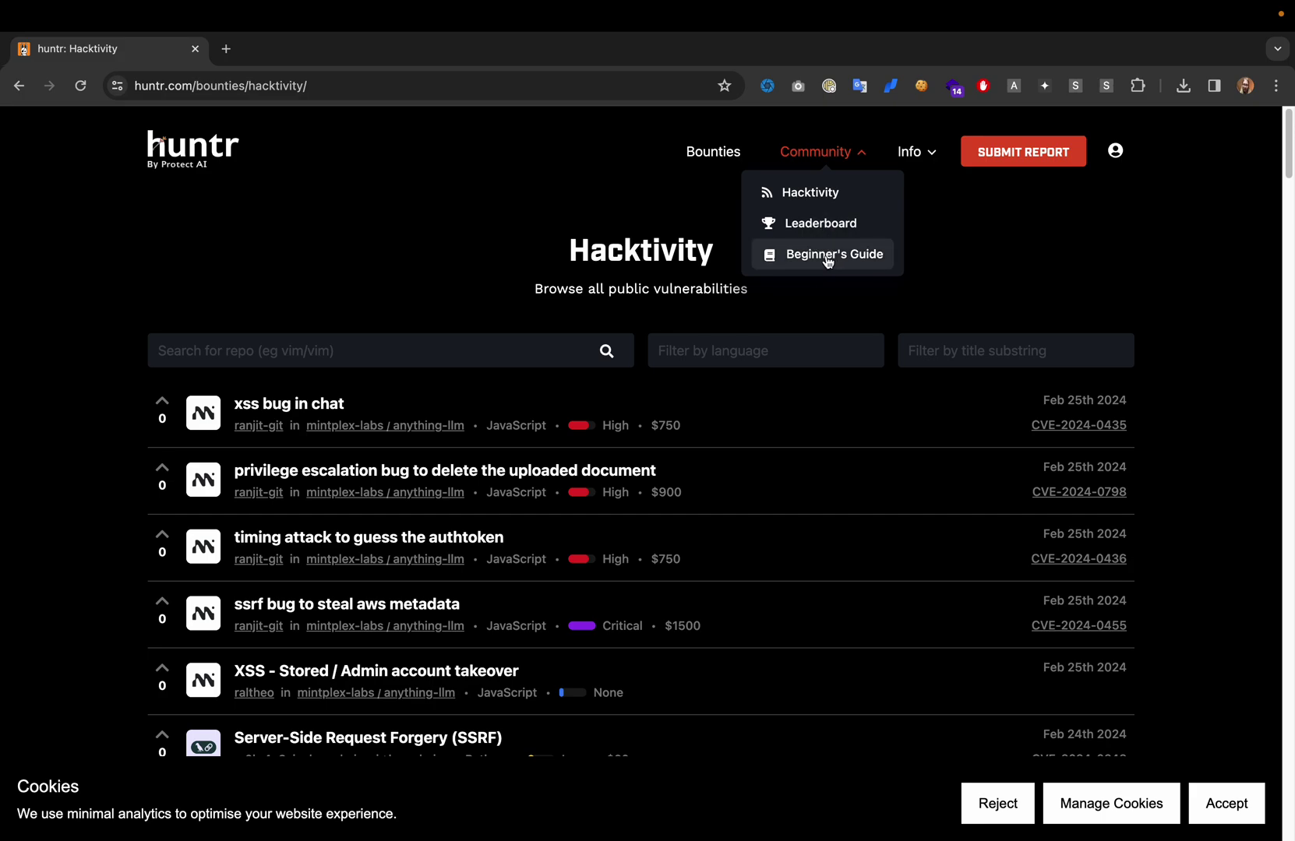
pyautogui.click(910, 154)
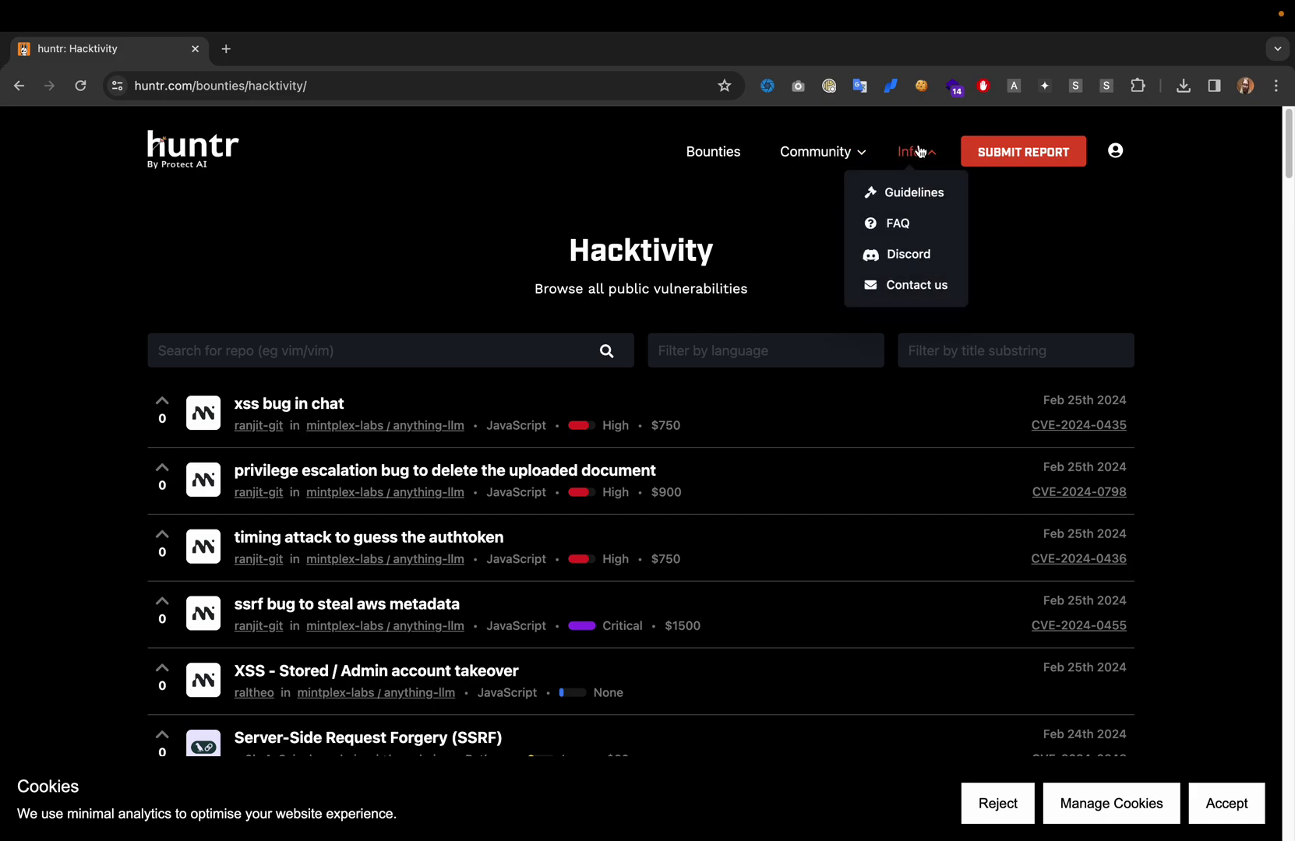
pyautogui.click(910, 154)
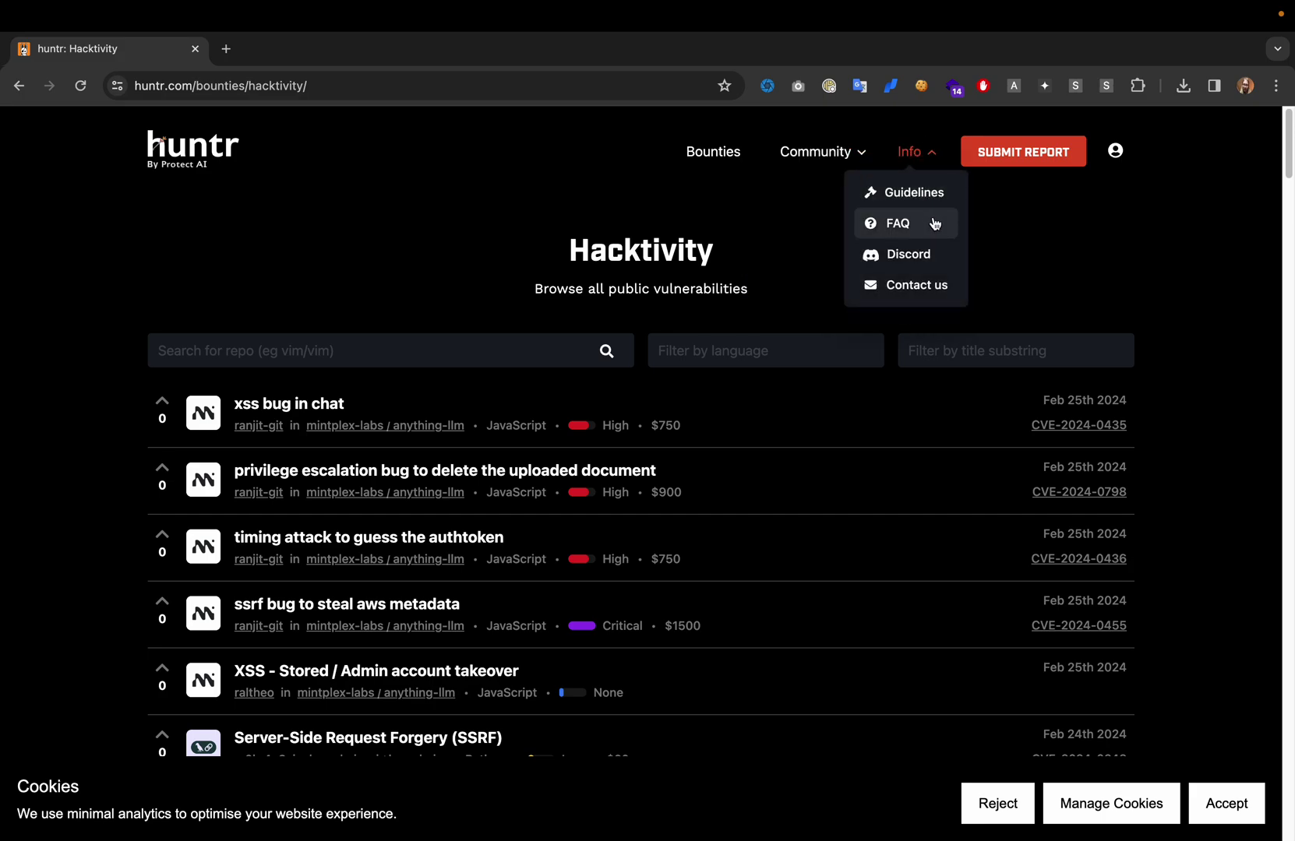